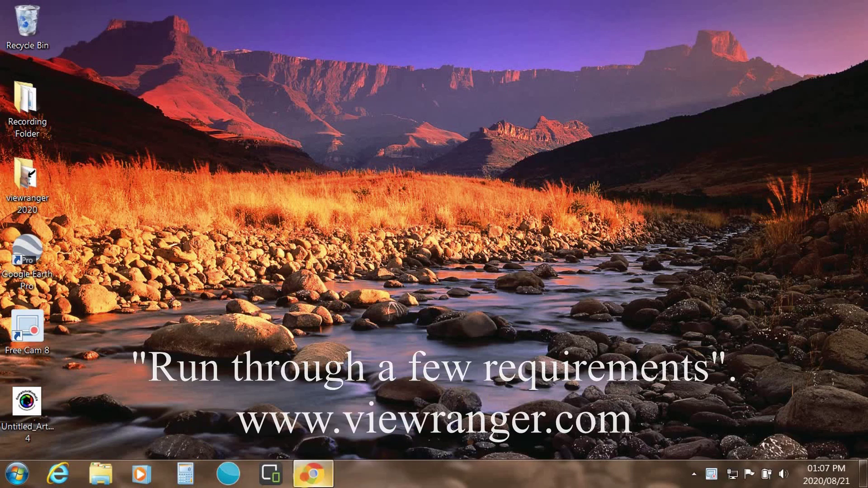
- Bring up the ViewRanger My account page in Chrome, showing 0 credits and an empty serial number
{"action": "left_click", "coordinate": [313, 473]}
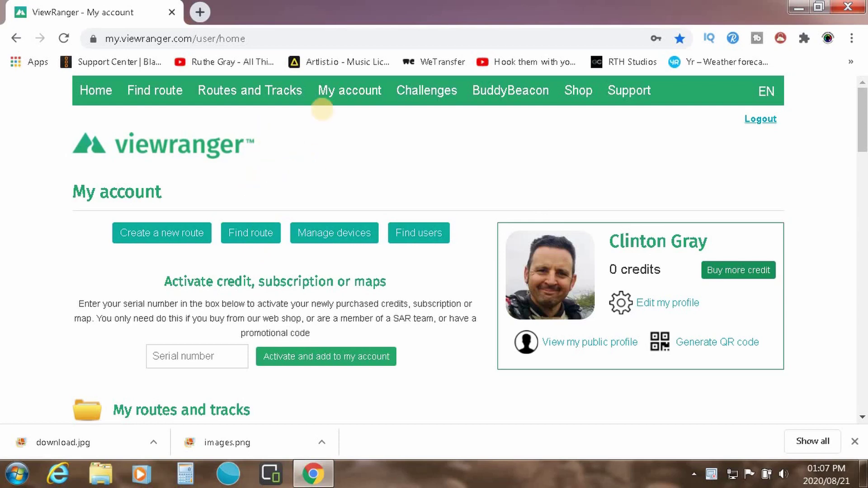
{"action": "mouse_move", "coordinate": [337, 90]}
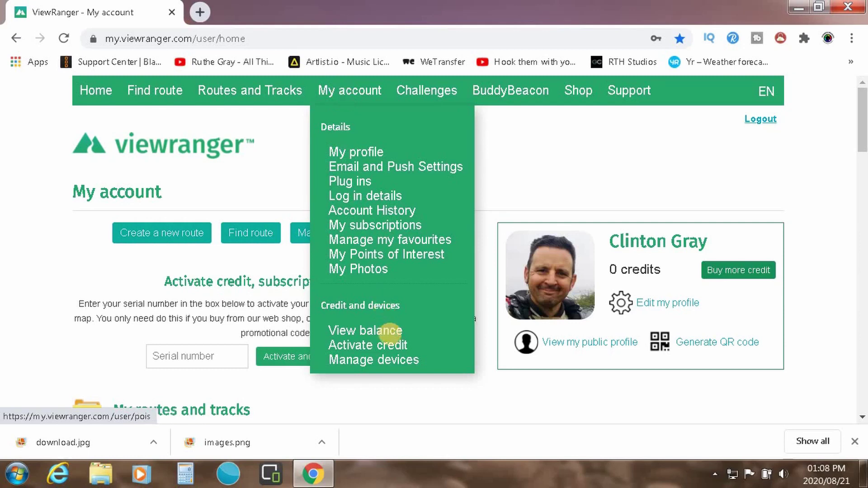
- Open the My devices page and scroll through its device-linking instructions
{"action": "left_click", "coordinate": [395, 360]}
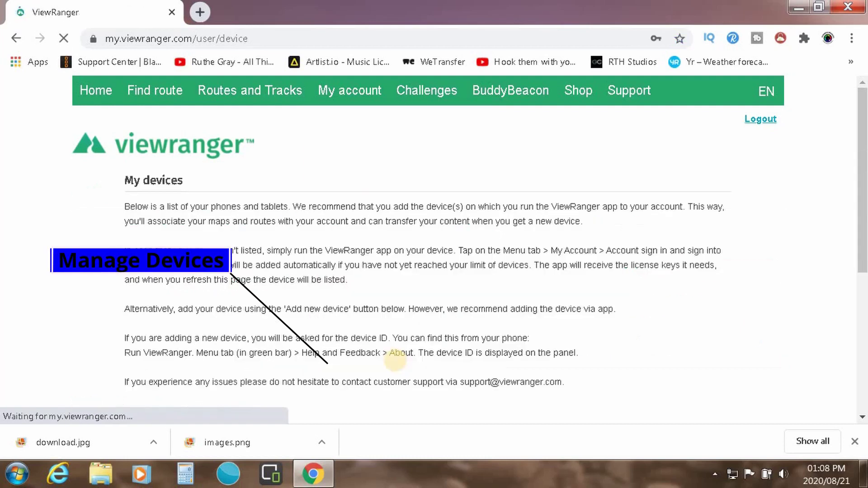
{"action": "scroll", "coordinate": [374, 215], "scroll_direction": "down", "scroll_amount": 5}
{"action": "scroll", "coordinate": [373, 218], "scroll_direction": "up", "scroll_amount": 5}
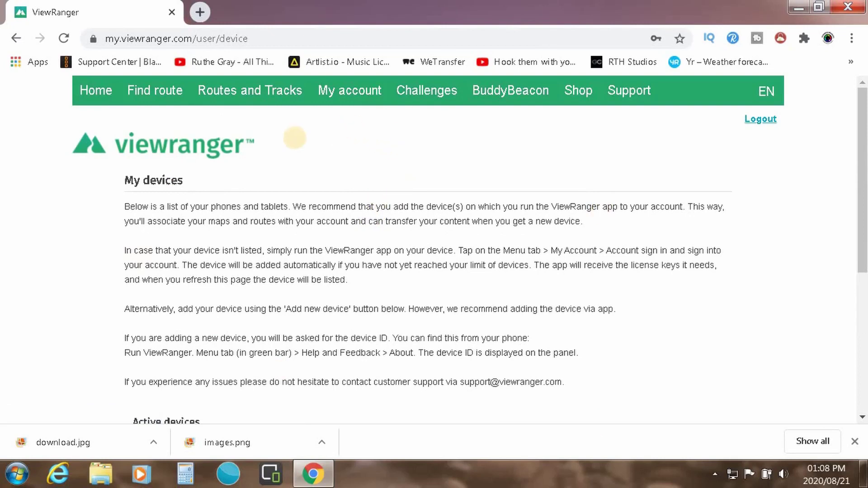
{"action": "mouse_move", "coordinate": [284, 88]}
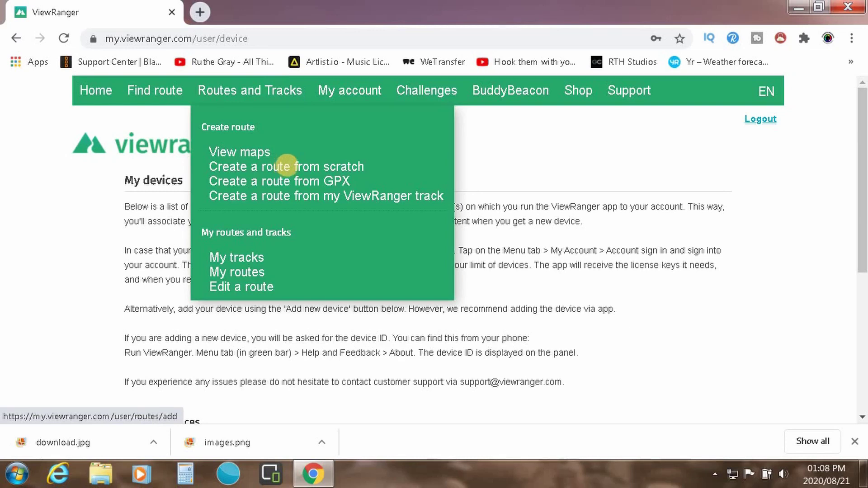
- Start a new route from scratch and pan the satellite map up and left to the planning area
{"action": "left_click", "coordinate": [286, 166]}
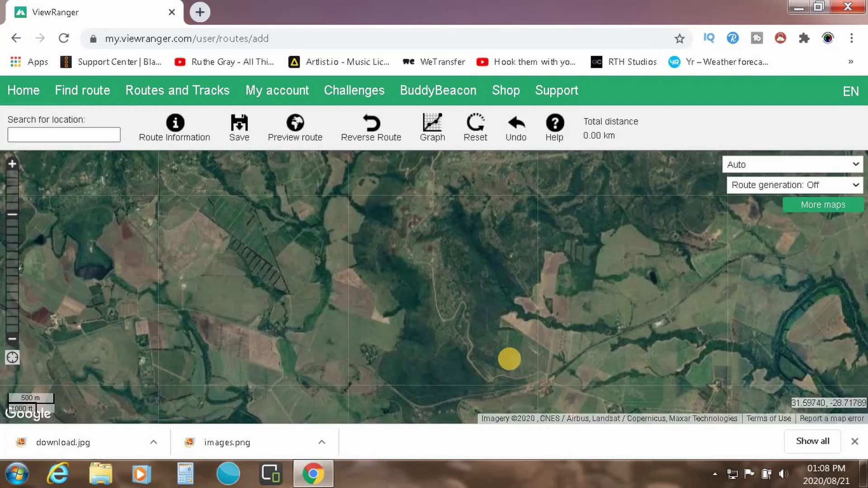
{"action": "left_click_drag", "start_coordinate": [509, 359], "coordinate": [316, 261]}
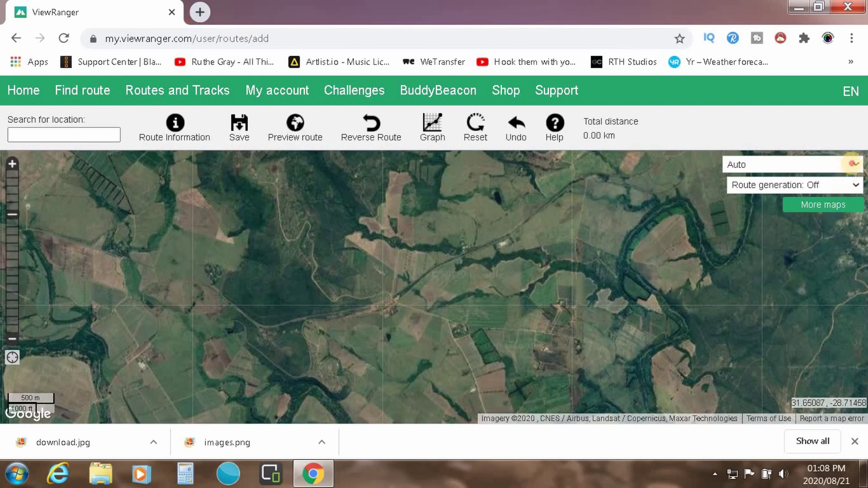
- Keep the Auto map type, set route generation to Off, and place a start point by the river bend
{"action": "left_click", "coordinate": [853, 163]}
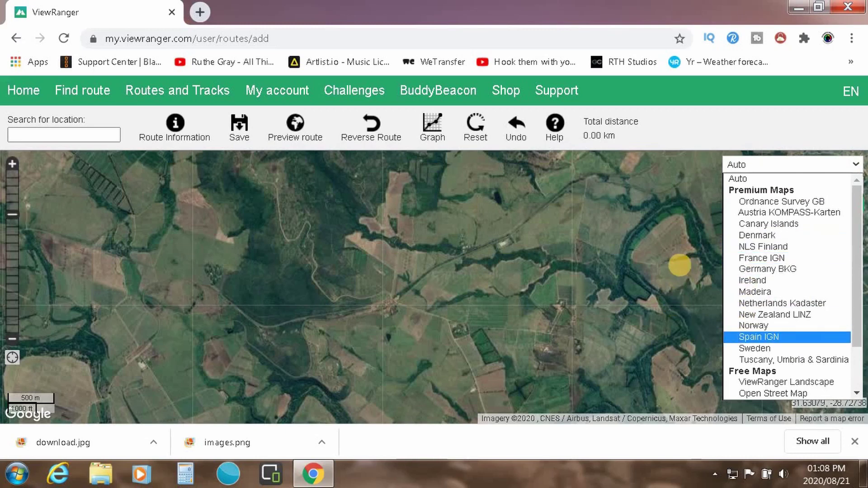
{"action": "left_click", "coordinate": [679, 265]}
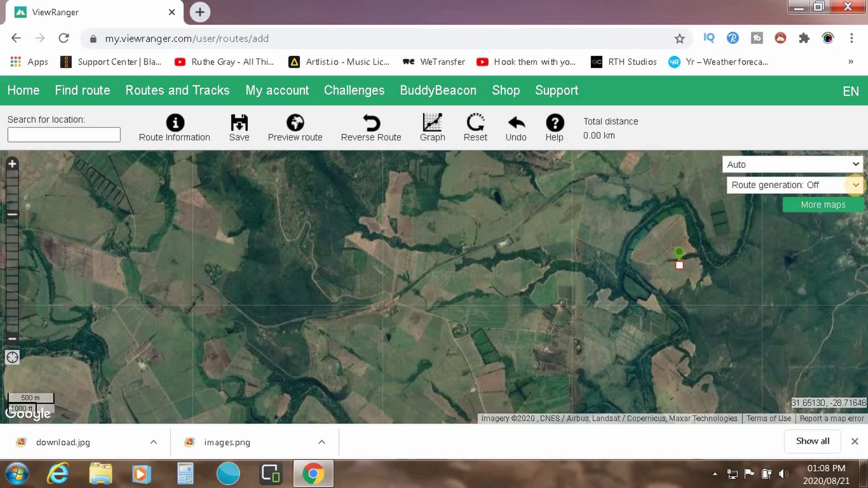
{"action": "left_click", "coordinate": [846, 188]}
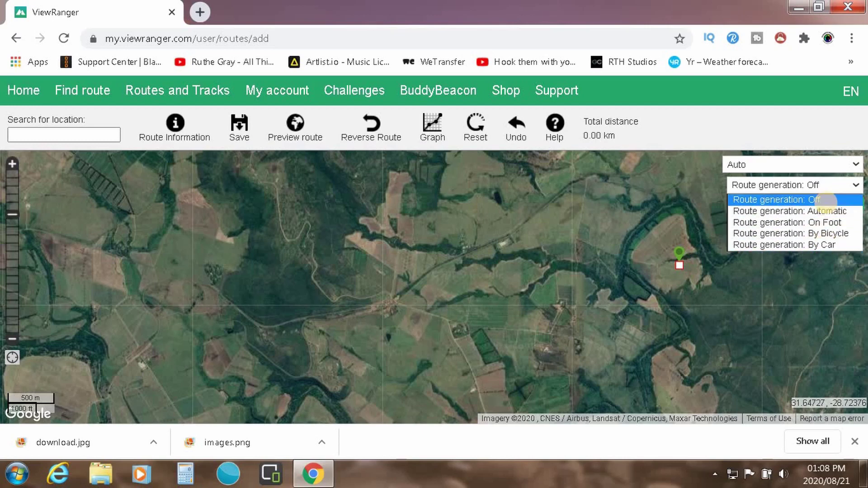
{"action": "left_click", "coordinate": [826, 200]}
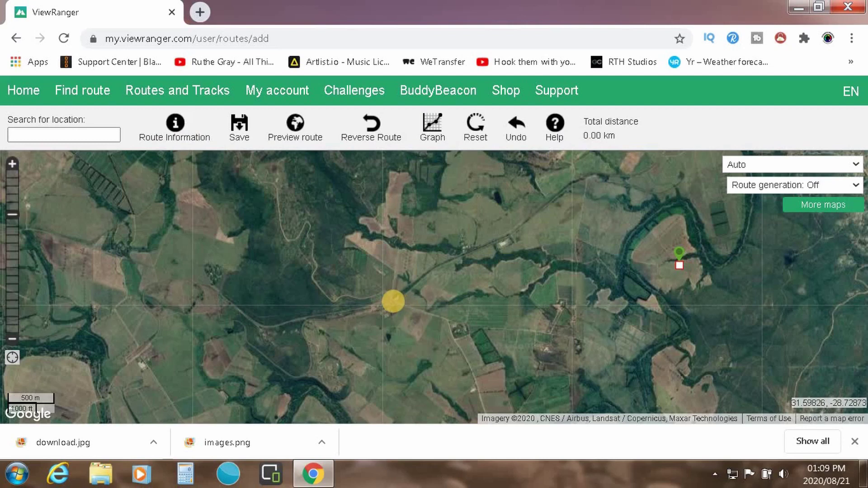
- Place the route start at the central road junction and zoom in on it
{"action": "left_click", "coordinate": [432, 124]}
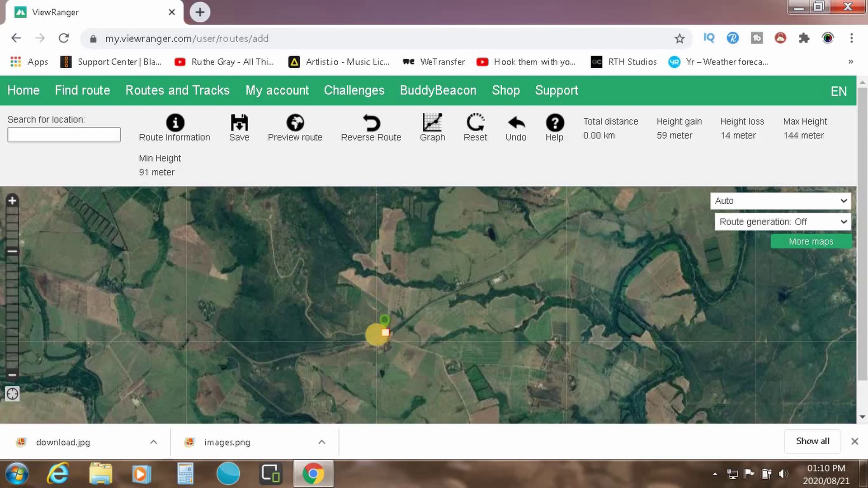
{"action": "scroll", "coordinate": [378, 333], "scroll_direction": "up", "scroll_amount": 3}
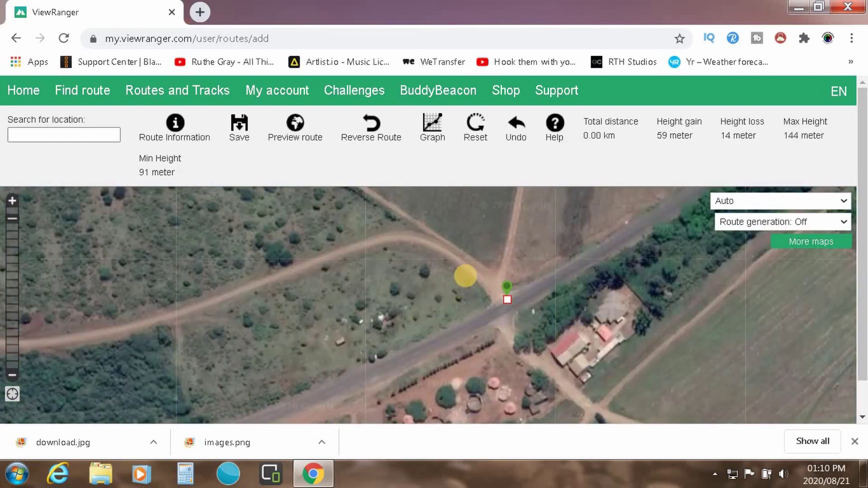
{"action": "scroll", "coordinate": [465, 276], "scroll_direction": "down", "scroll_amount": 3}
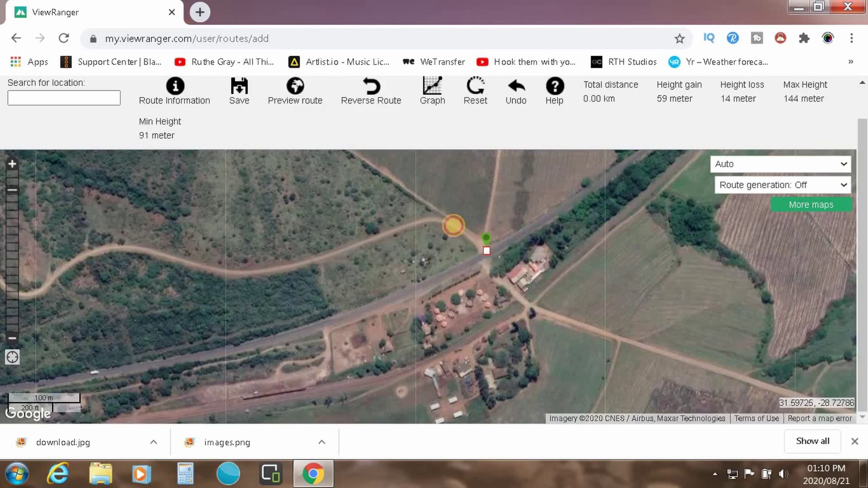
- Add seven route points heading west along the start of the dirt road
{"action": "left_click", "coordinate": [452, 225]}
{"action": "left_click", "coordinate": [426, 220]}
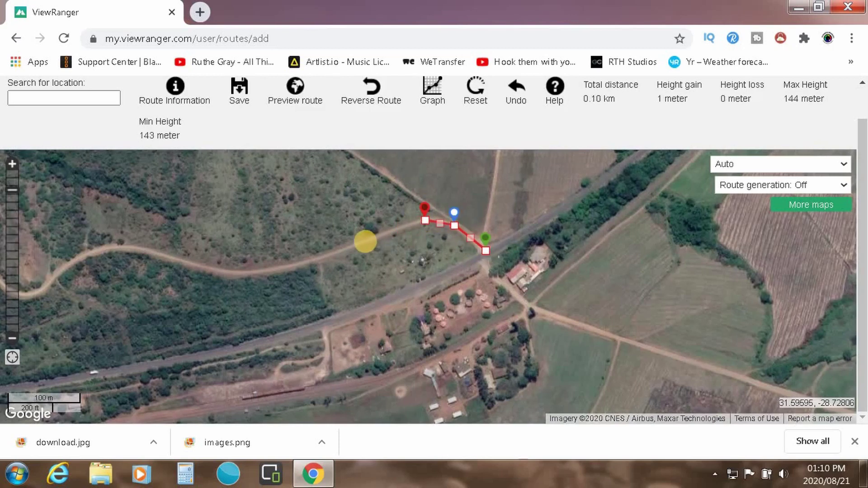
{"action": "left_click", "coordinate": [364, 242]}
{"action": "left_click", "coordinate": [307, 260]}
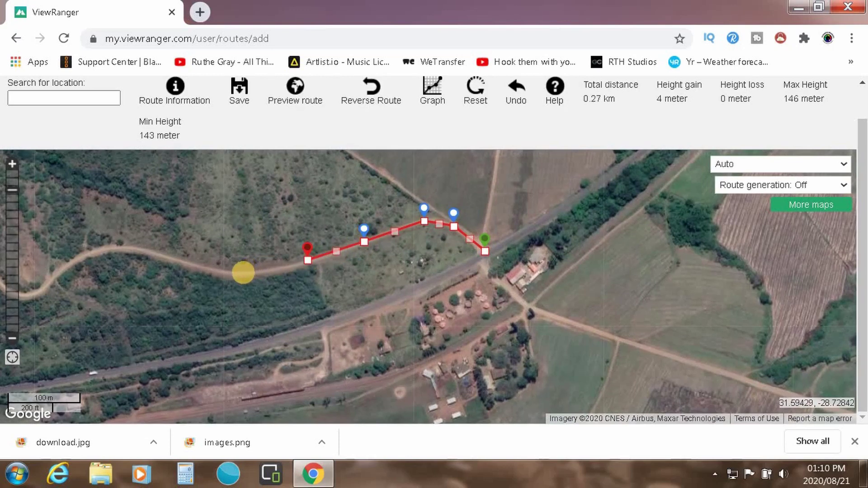
{"action": "left_click", "coordinate": [244, 272]}
{"action": "left_click", "coordinate": [190, 262]}
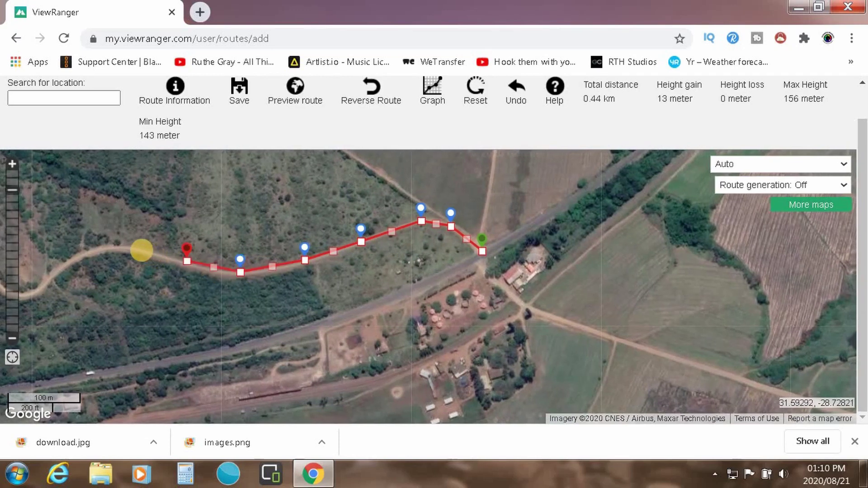
{"action": "left_click", "coordinate": [142, 250]}
- Continue the route through the road's bend and up the far side, reaching 0.83 km
{"action": "scroll", "coordinate": [139, 248], "scroll_direction": "down", "scroll_amount": 2}
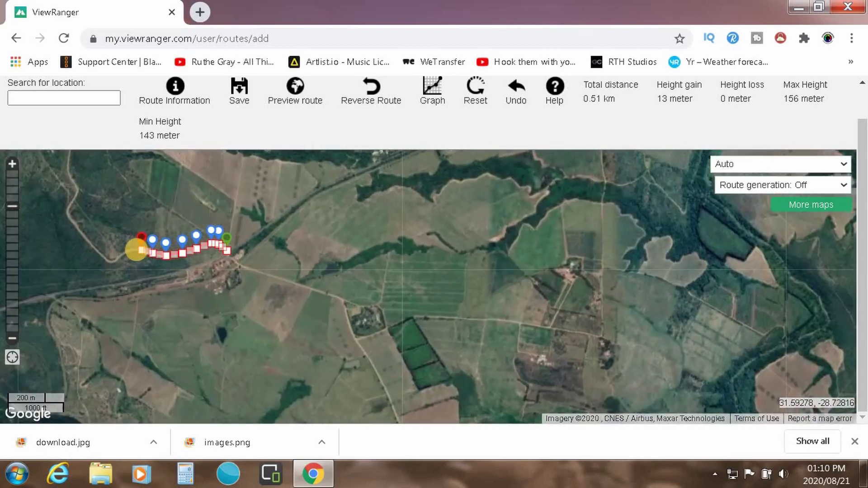
{"action": "left_click_drag", "start_coordinate": [130, 261], "coordinate": [407, 273]}
{"action": "scroll", "coordinate": [402, 262], "scroll_direction": "up", "scroll_amount": 3}
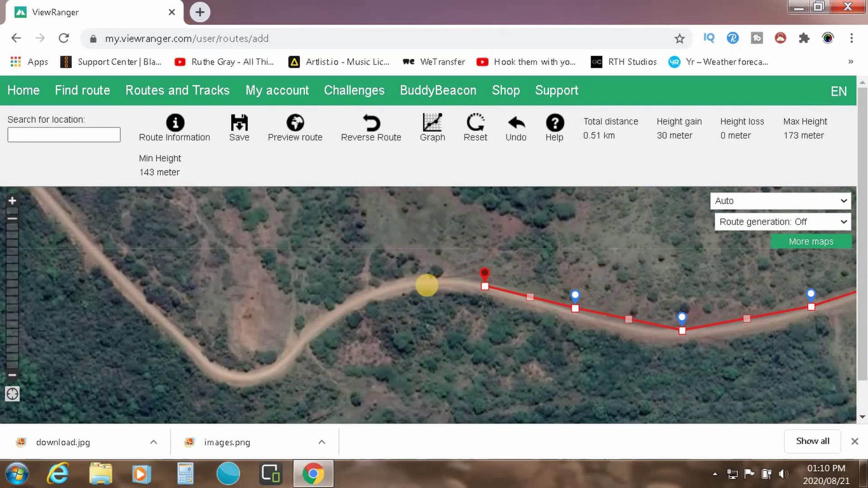
{"action": "left_click", "coordinate": [416, 283]}
{"action": "left_click", "coordinate": [368, 299]}
{"action": "left_click", "coordinate": [320, 323]}
{"action": "left_click", "coordinate": [285, 356]}
{"action": "left_click", "coordinate": [249, 380]}
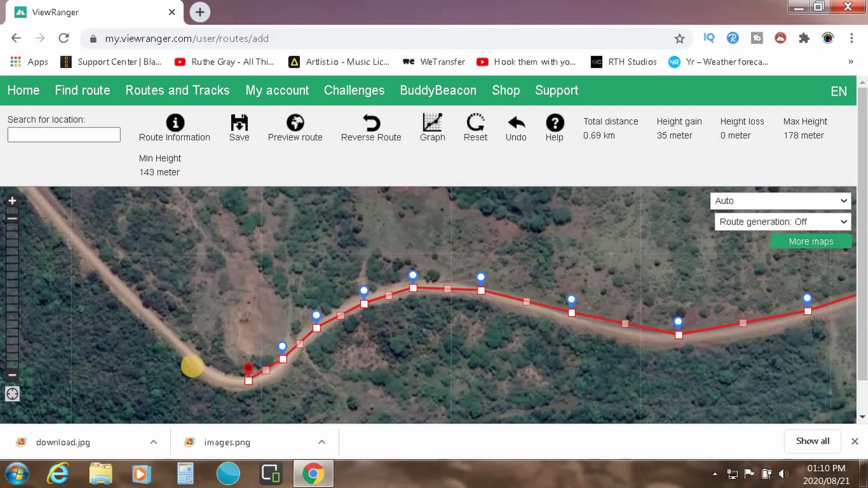
{"action": "left_click", "coordinate": [193, 360]}
{"action": "left_click", "coordinate": [145, 310]}
{"action": "left_click", "coordinate": [96, 261]}
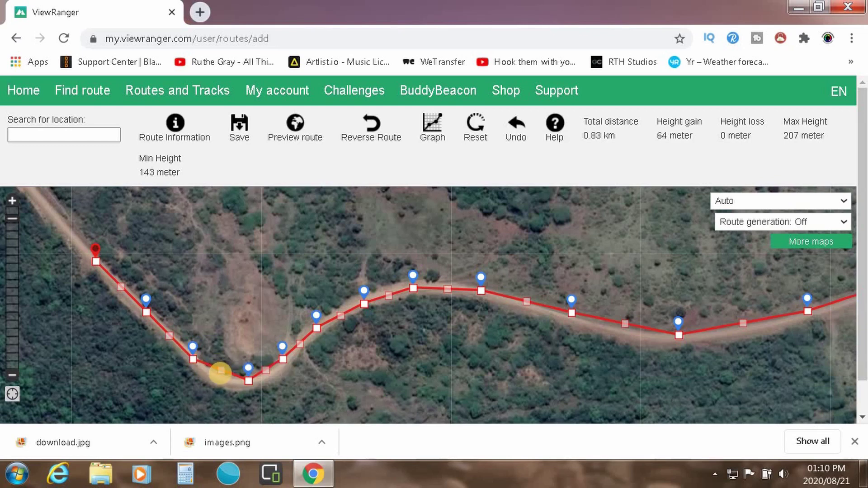
- Drag the route's midpoint at the bend down onto the road's curve
{"action": "left_click_drag", "start_coordinate": [222, 371], "coordinate": [222, 380]}
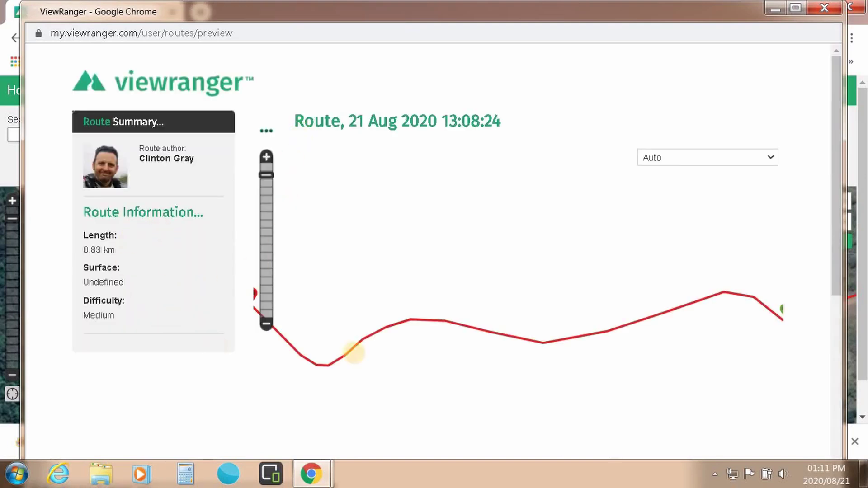
- Scroll the preview to review the 0.83 km, Medium difficulty route summary
{"action": "scroll", "coordinate": [409, 221], "scroll_direction": "down", "scroll_amount": 2}
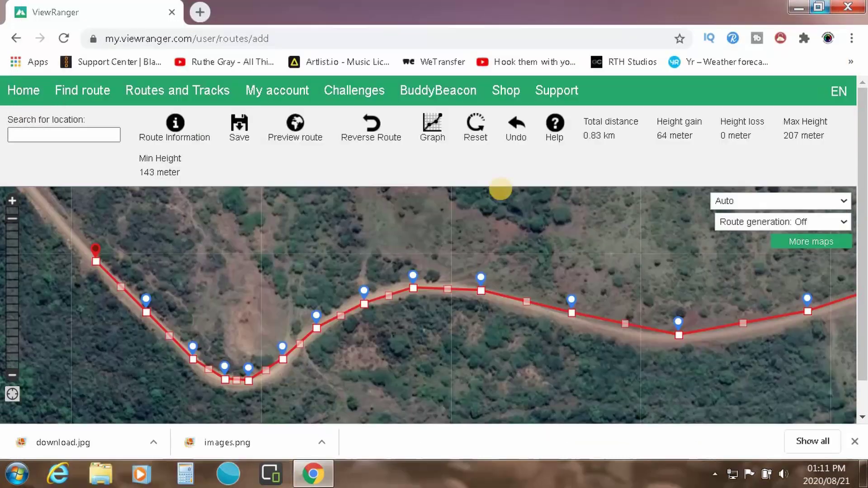
- Close the route preview and save the 0.83 km dirt-road route
{"action": "left_click", "coordinate": [824, 8]}
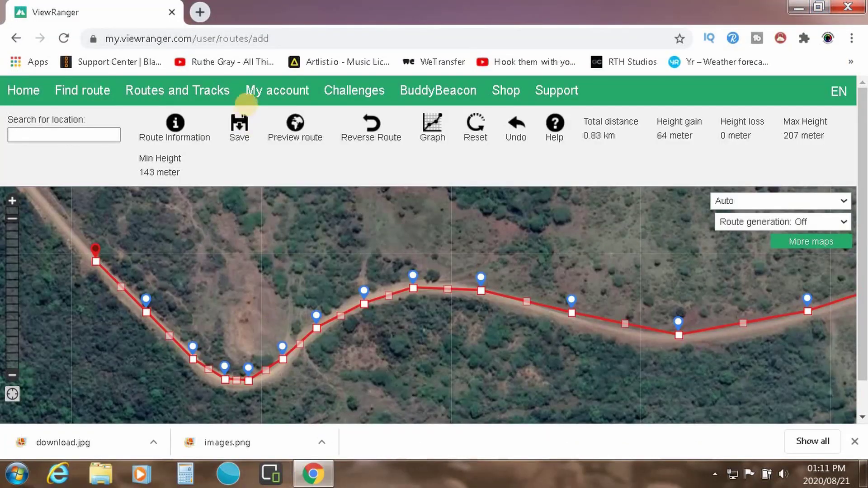
{"action": "left_click", "coordinate": [239, 123]}
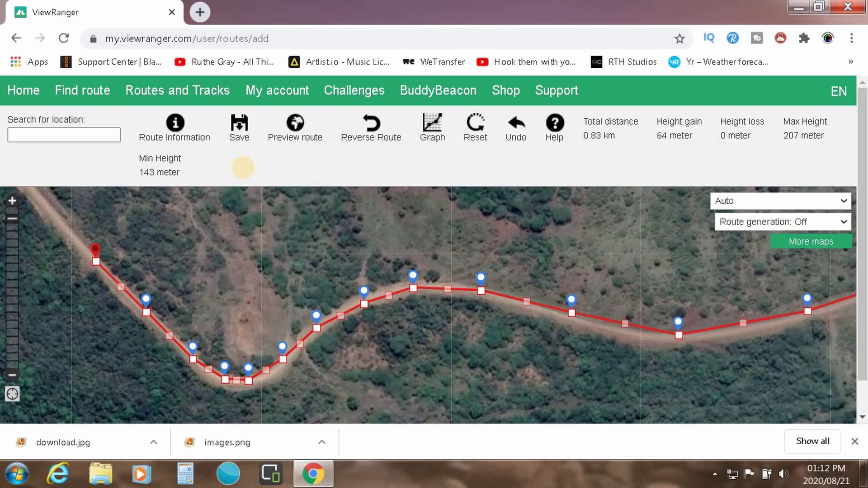
{"action": "mouse_move", "coordinate": [218, 90]}
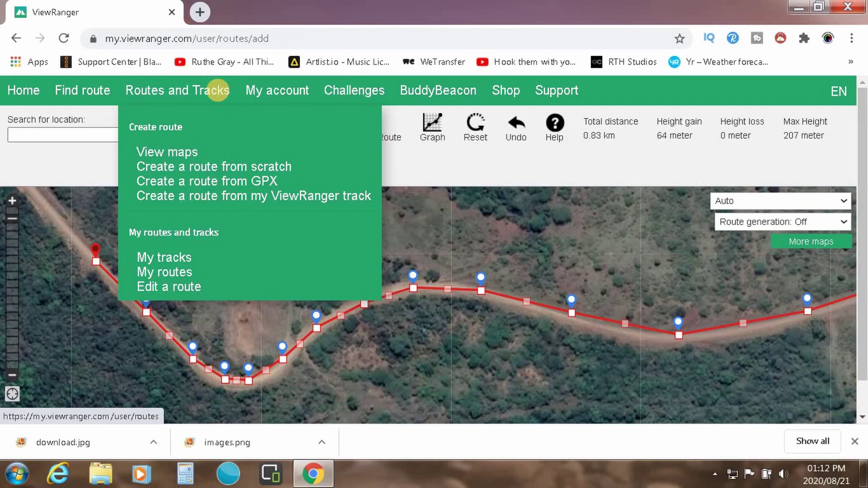